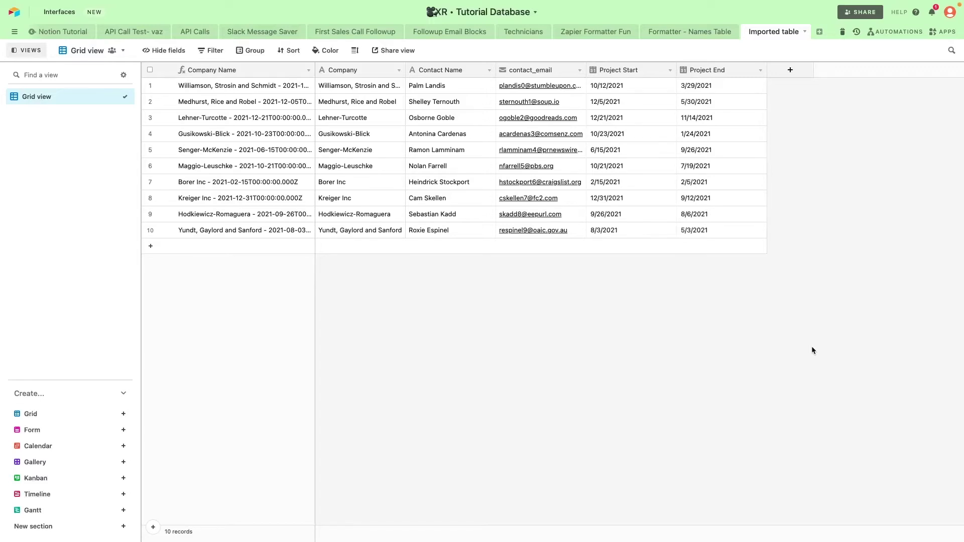
Step: Add an Onboard checkbox field to the Imported table and tick it for Williamson, Strosin and Schmidt
left_click(790, 70)
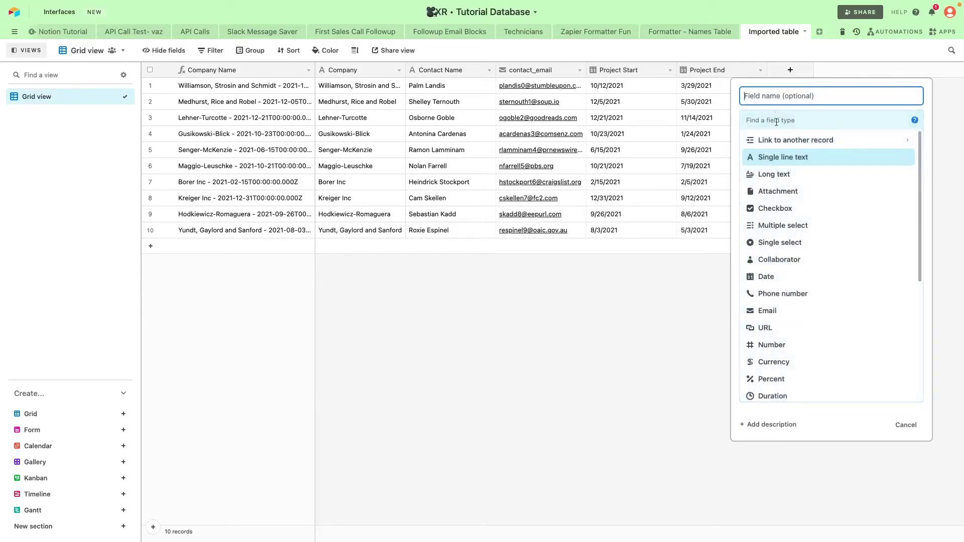
left_click(774, 208)
left_click(781, 96)
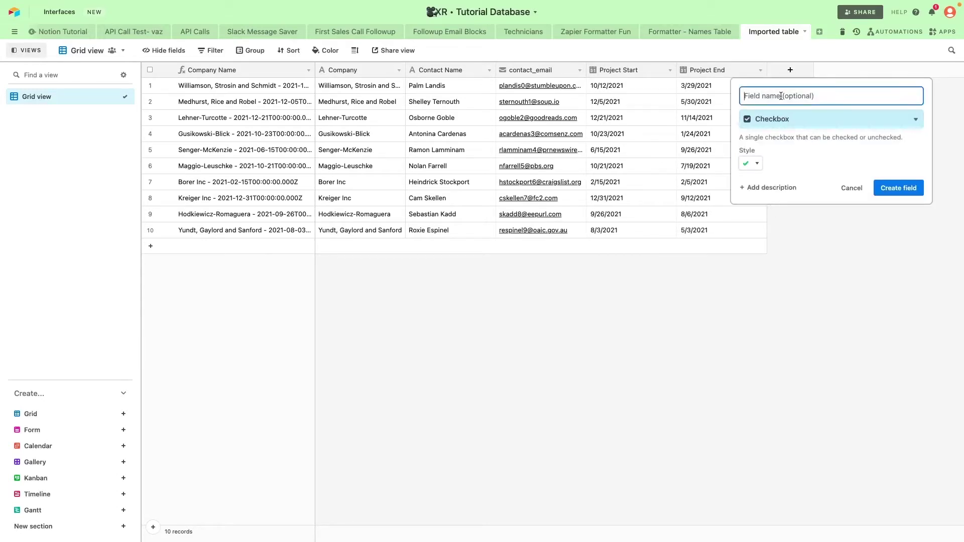
type("Onboard")
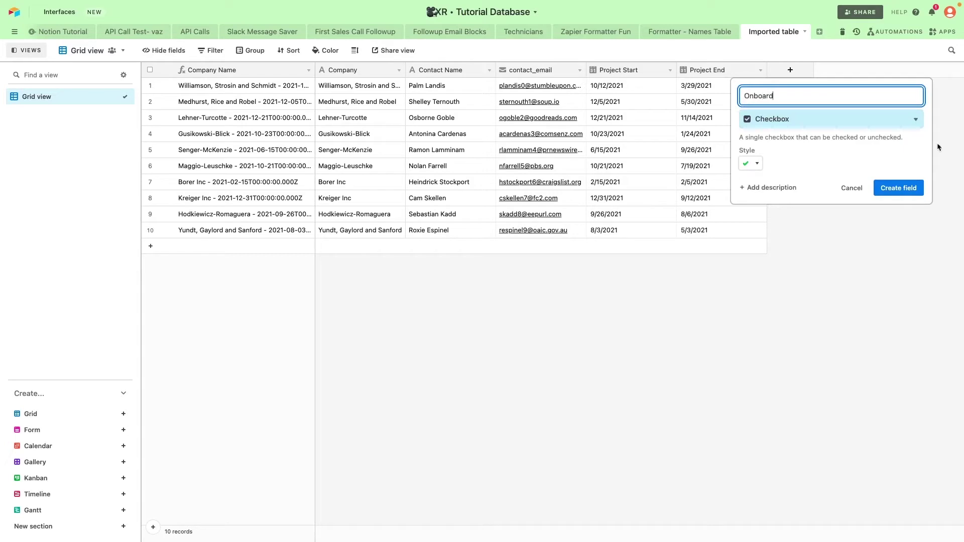
left_click(894, 189)
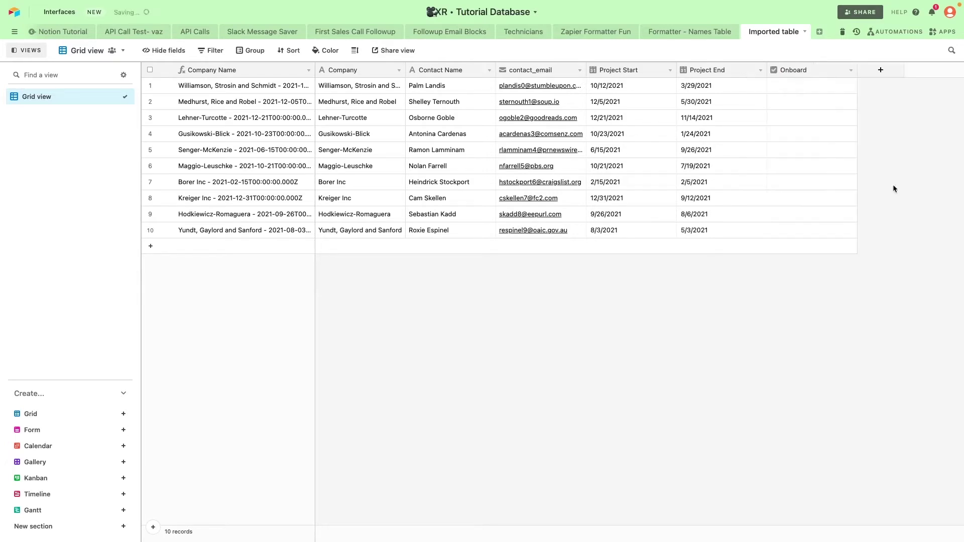
left_click(810, 87)
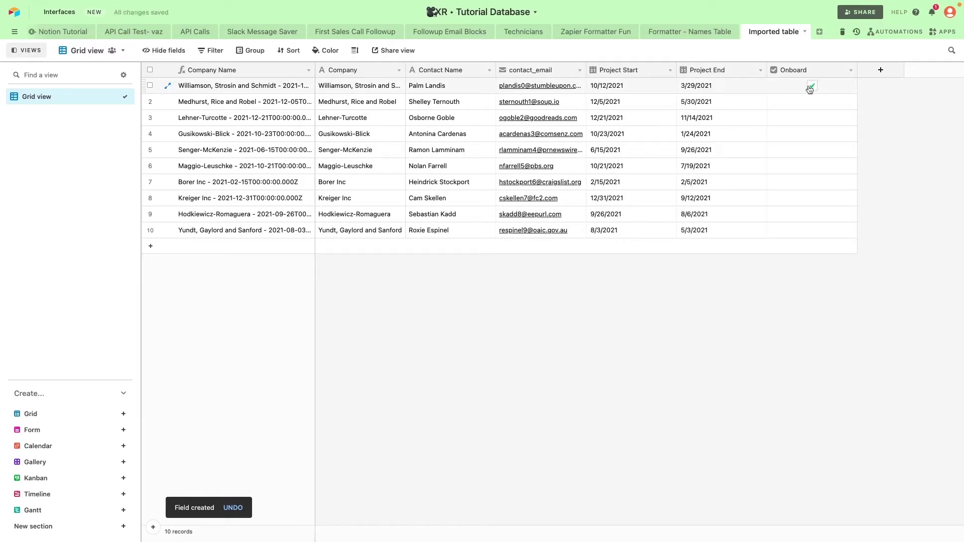
left_click(123, 415)
Step: Create an 'Onboarded Clients' grid view filtered to records where Onboard is checked
type("Onboarded Clients")
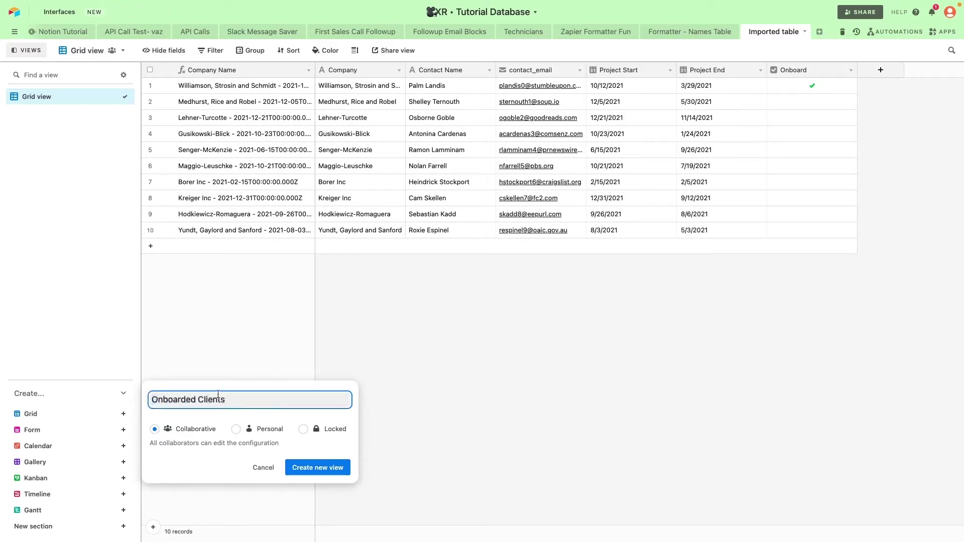
left_click(323, 465)
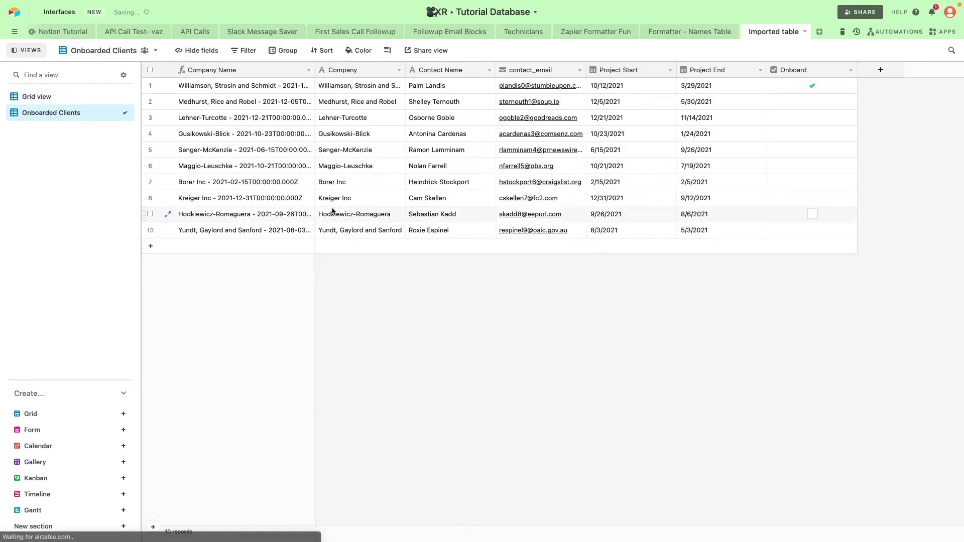
left_click(248, 51)
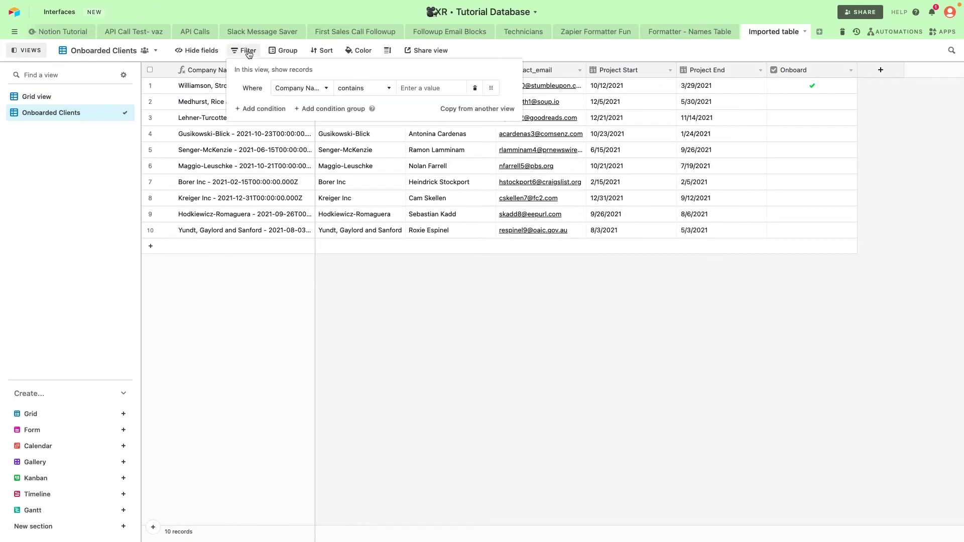
left_click(298, 88)
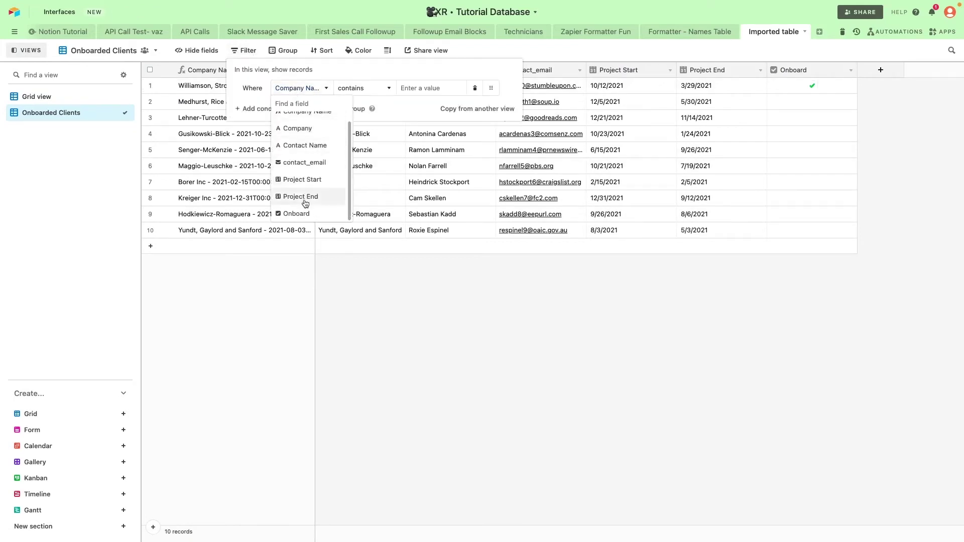
left_click(296, 214)
left_click(431, 88)
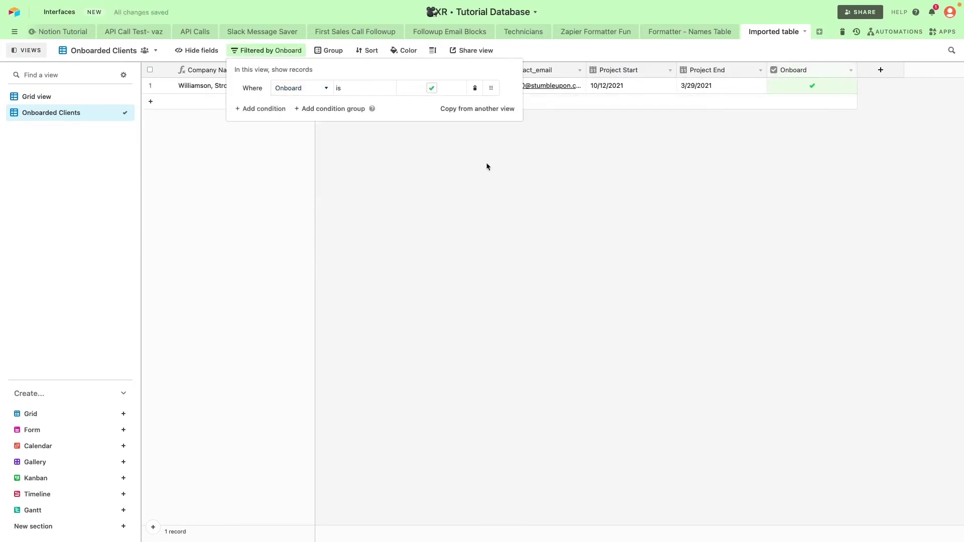
left_click(486, 166)
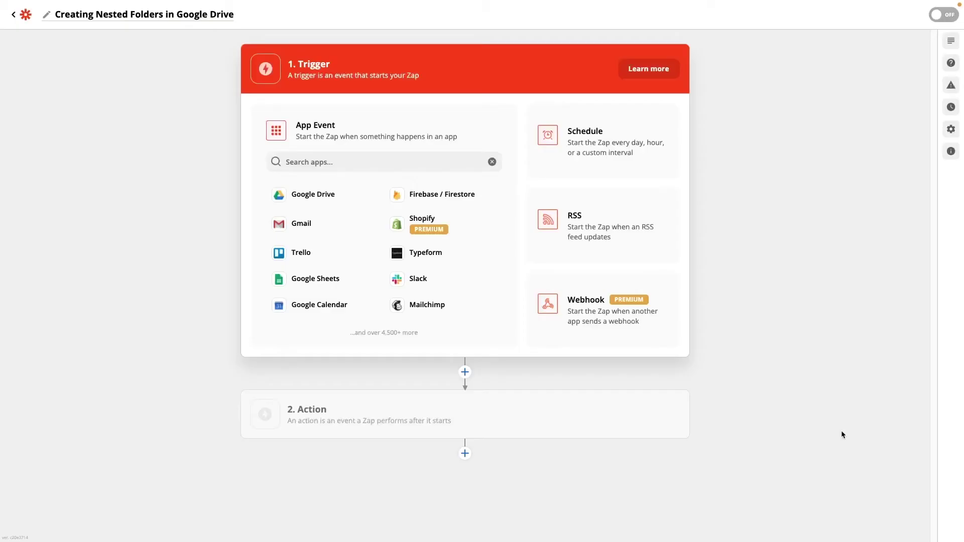
left_click(424, 167)
Step: Set the trigger to Airtable New Record using the connected Airtable account
type("airt")
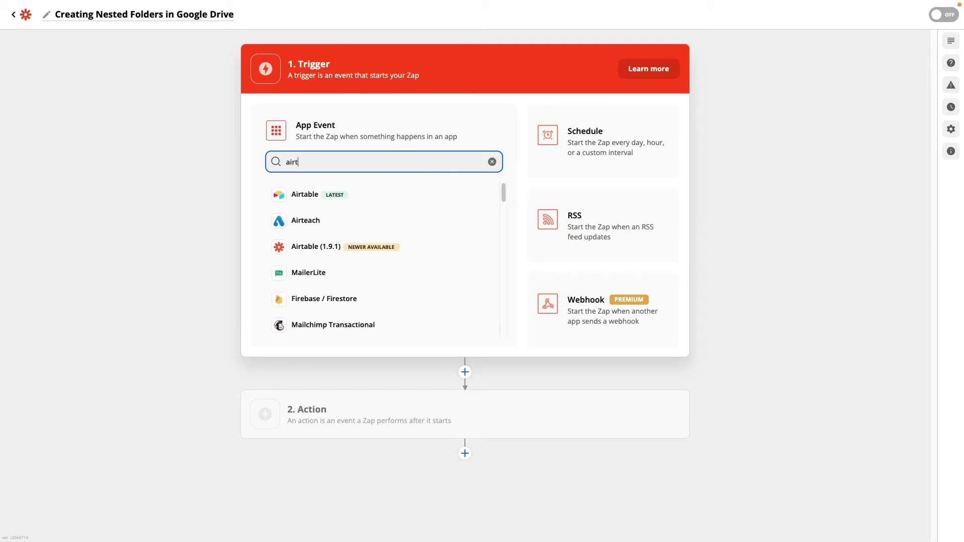
left_click(304, 195)
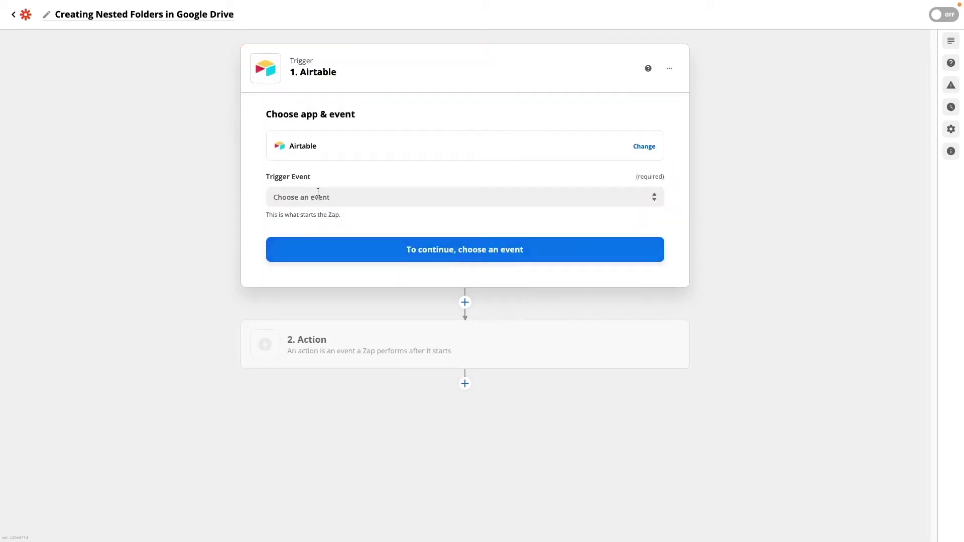
left_click(415, 193)
left_click(409, 226)
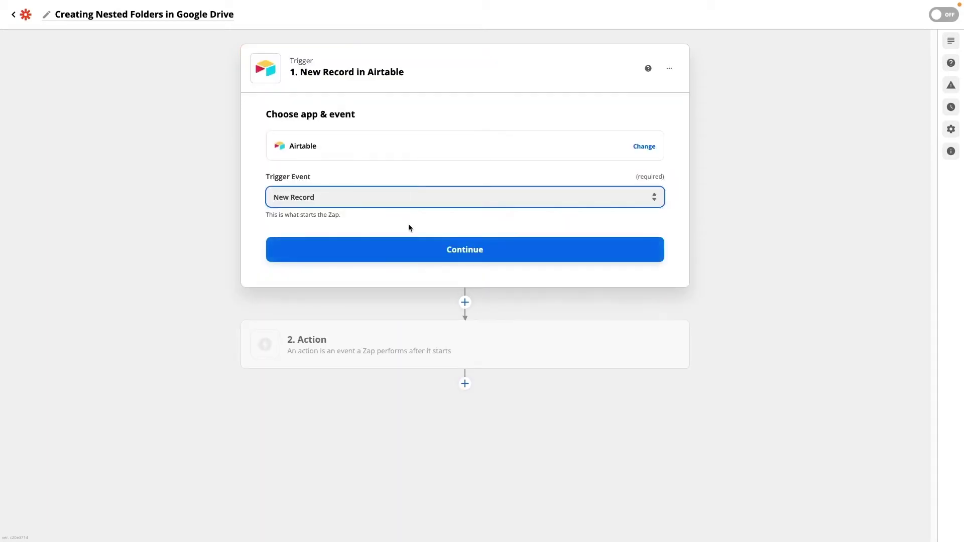
left_click(452, 252)
left_click(409, 180)
left_click(364, 283)
left_click(500, 220)
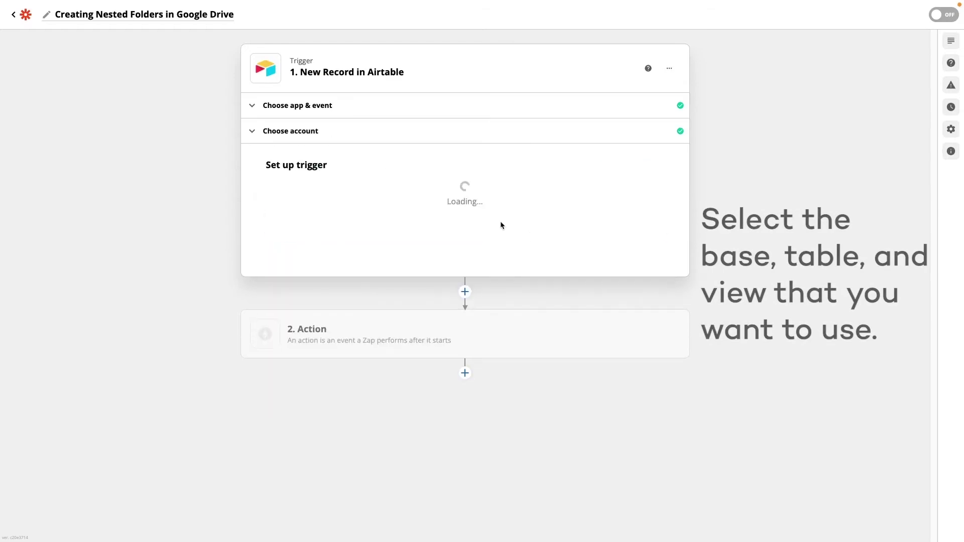
Step: Point the trigger at Tutorial Database, Imported table, Onboarded Clients view, and test it
left_click(499, 202)
type("tuto")
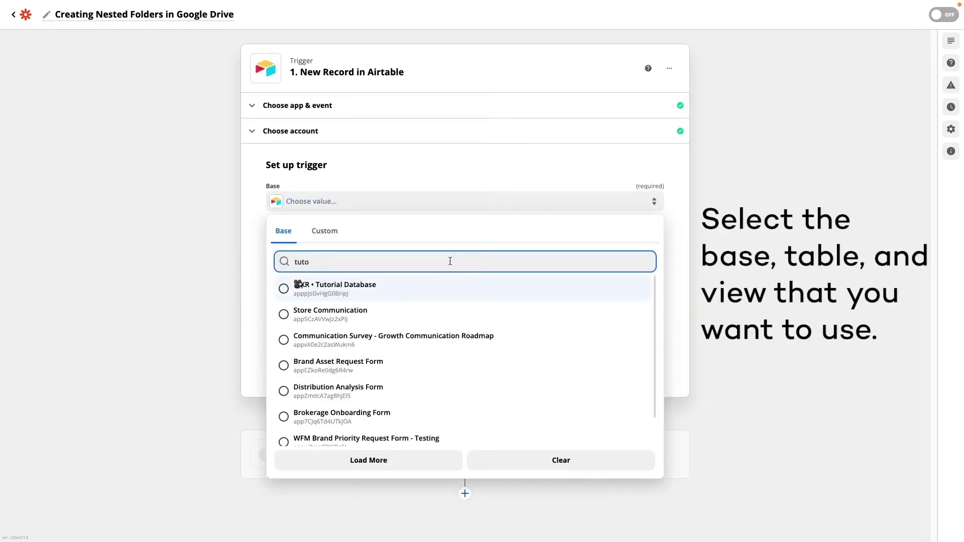
left_click(332, 286)
left_click(369, 245)
scroll(387, 402, "down", 5)
left_click(346, 467)
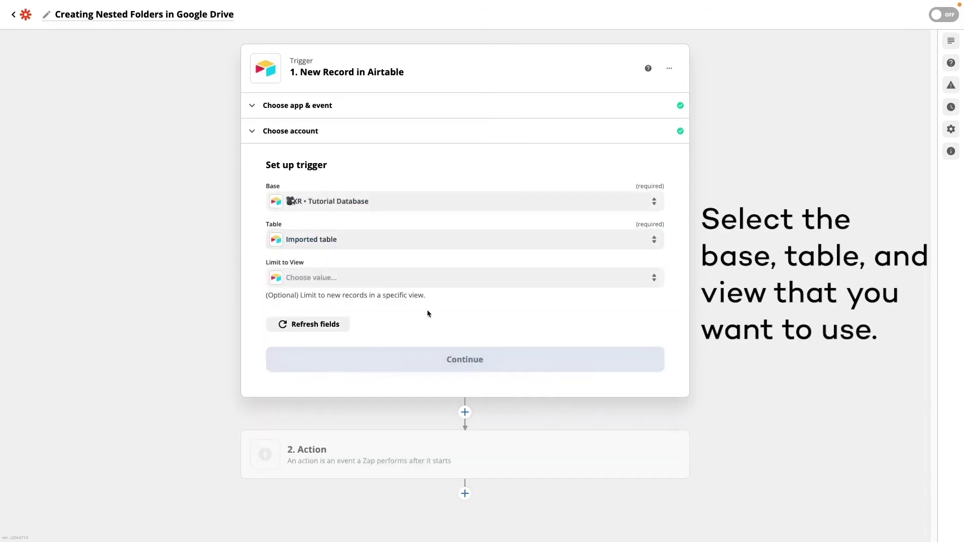
left_click(400, 275)
left_click(355, 389)
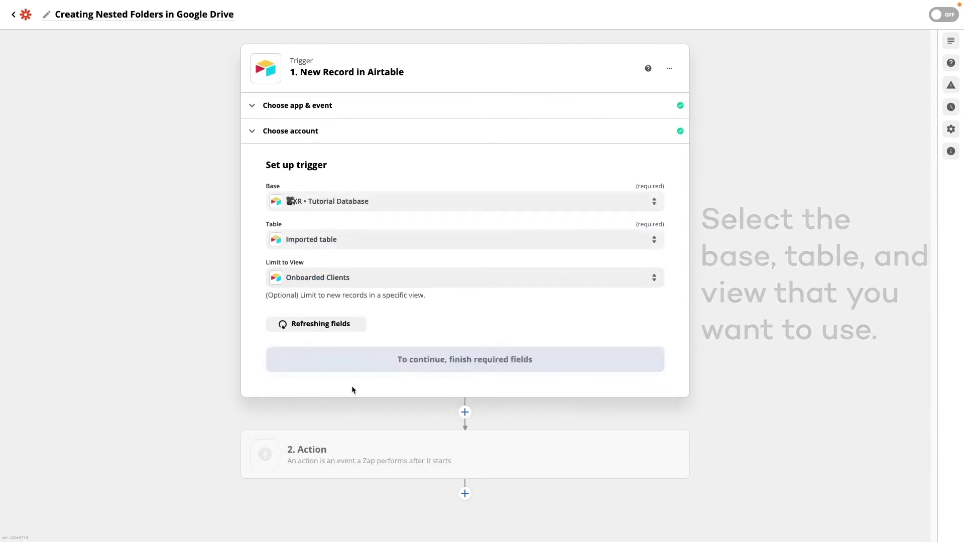
left_click(417, 364)
left_click(455, 345)
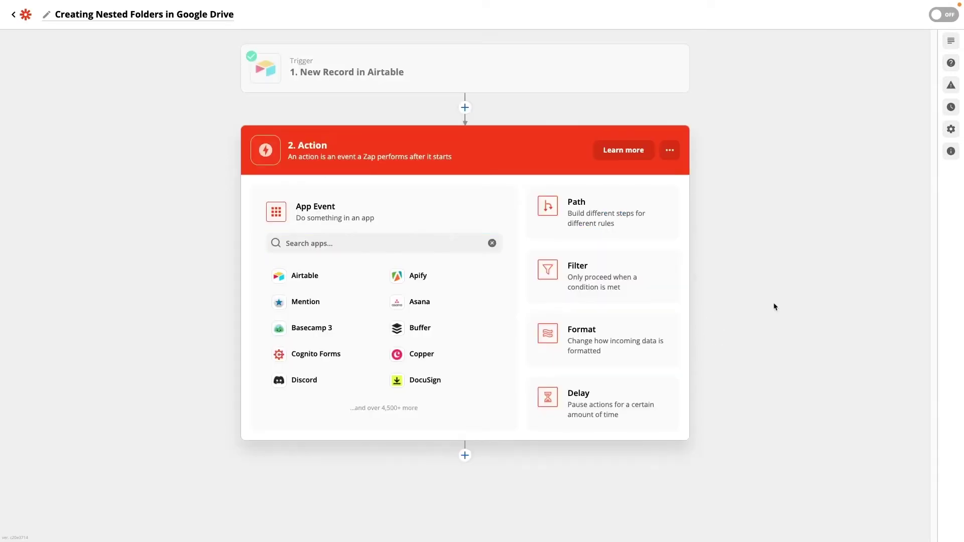
Step: Make the action step Google Drive's Create Folder event
left_click(367, 244)
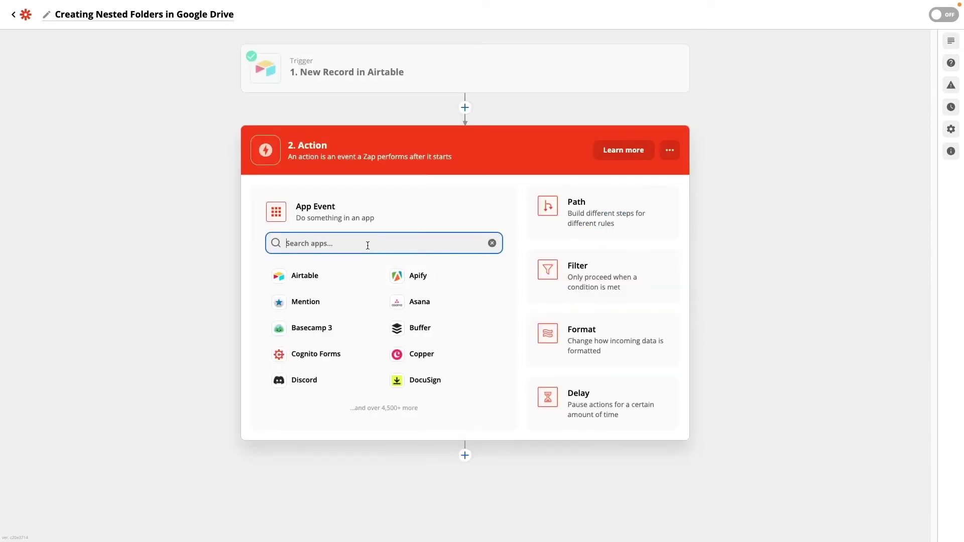
type("drive")
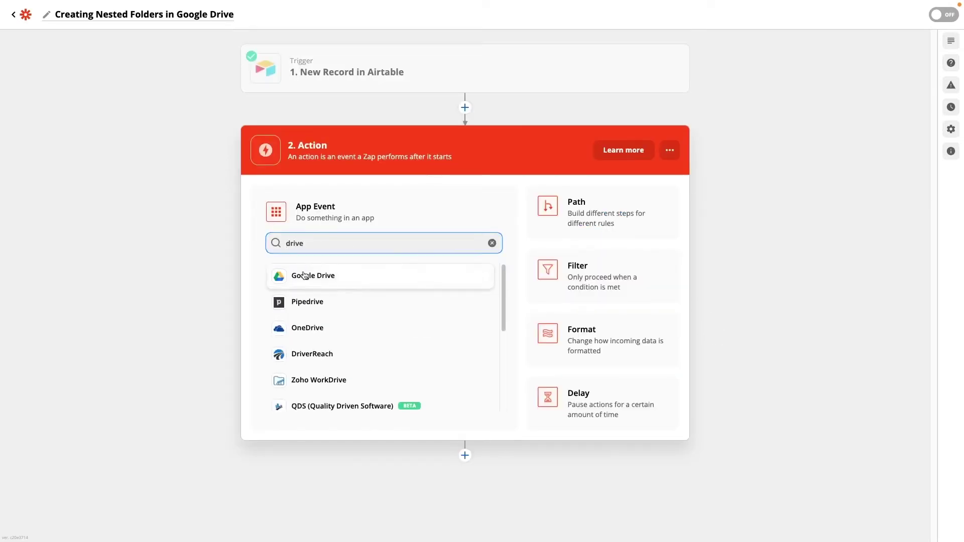
left_click(321, 276)
left_click(371, 278)
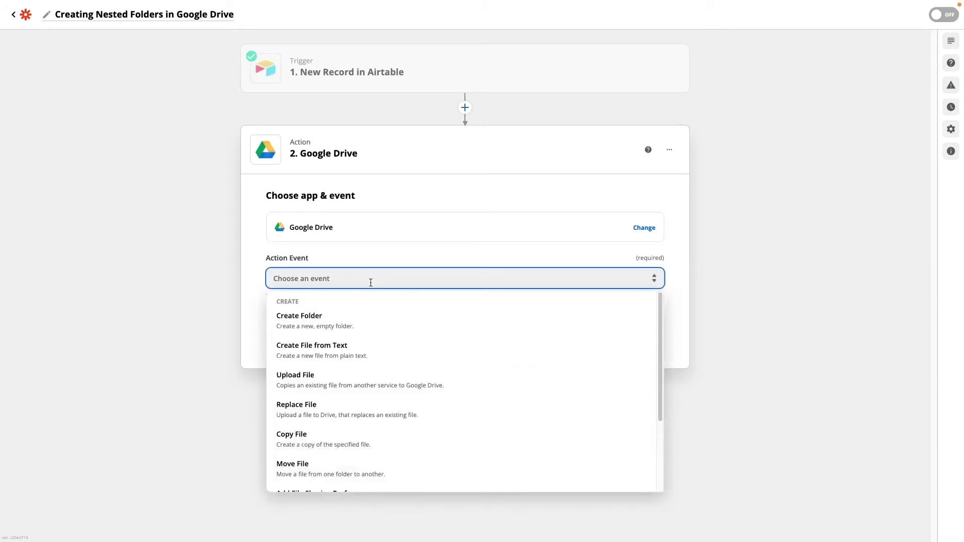
left_click(366, 316)
left_click(450, 329)
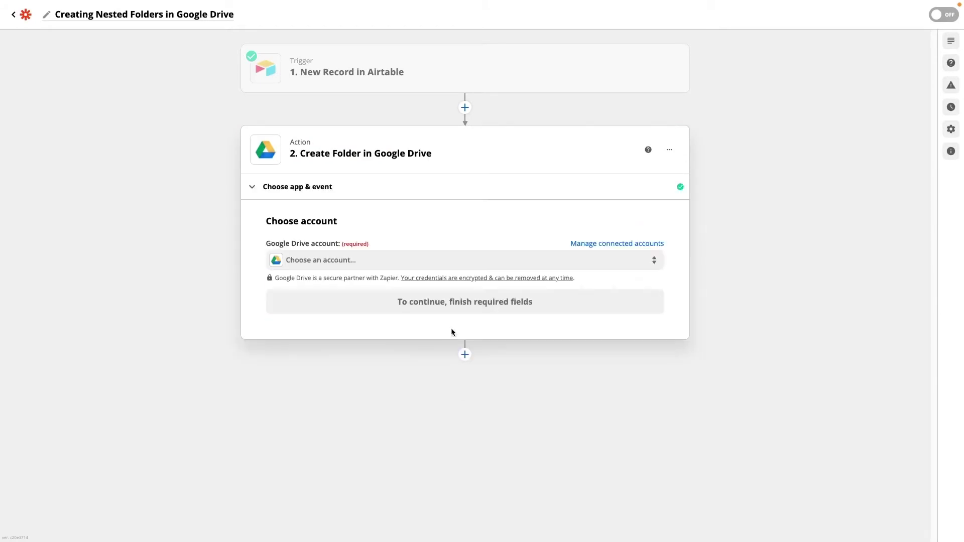
Step: Connect the Google Drive account and set Drive to My Google Drive
left_click(598, 265)
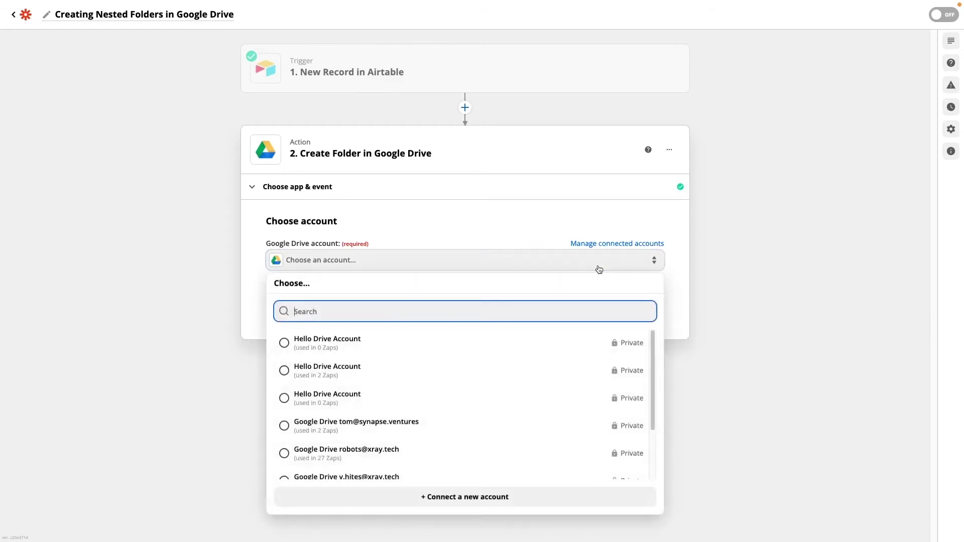
scroll(547, 351, "down", 3)
left_click(485, 392)
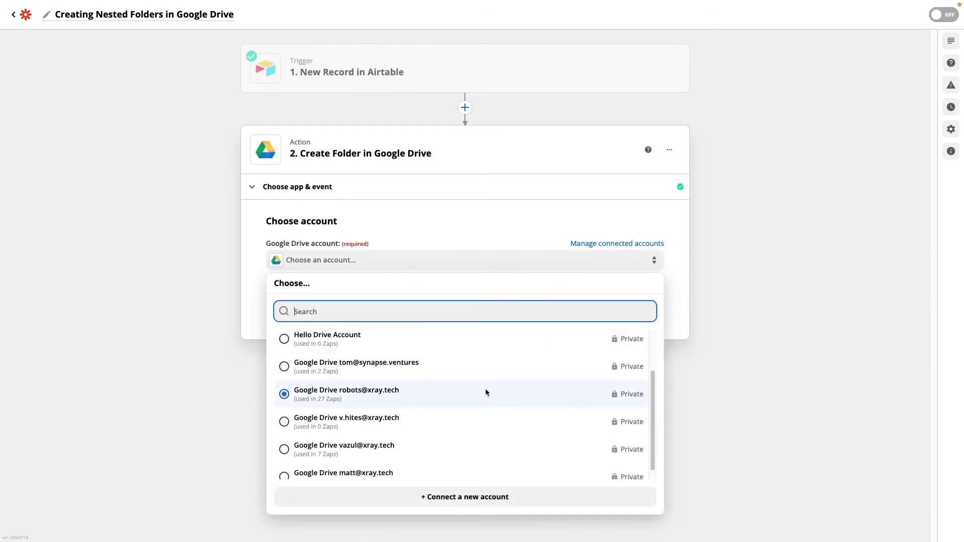
left_click(521, 315)
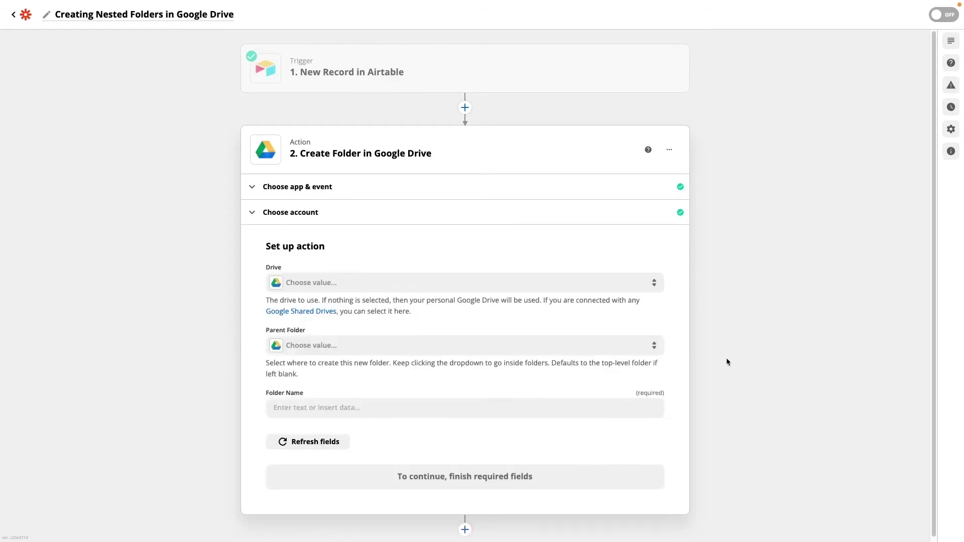
left_click(424, 281)
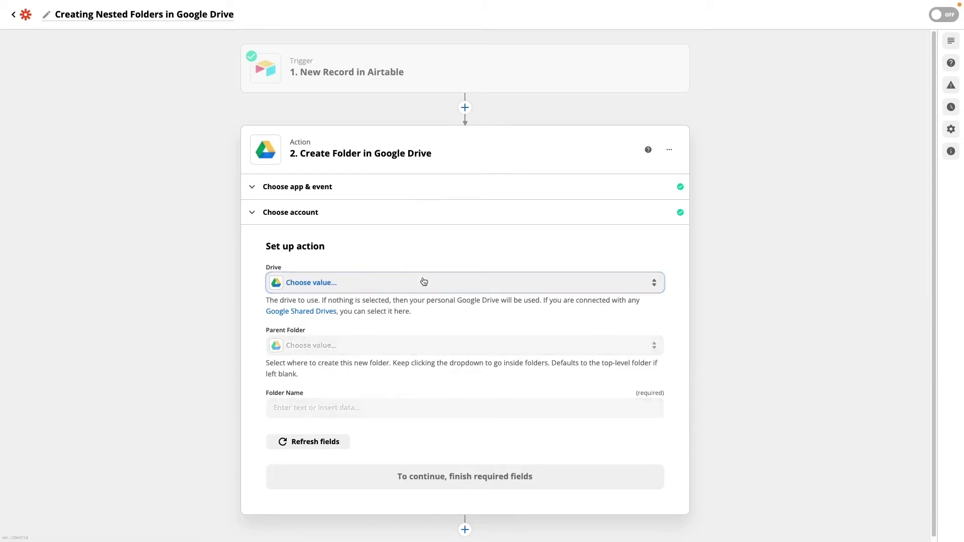
left_click(390, 366)
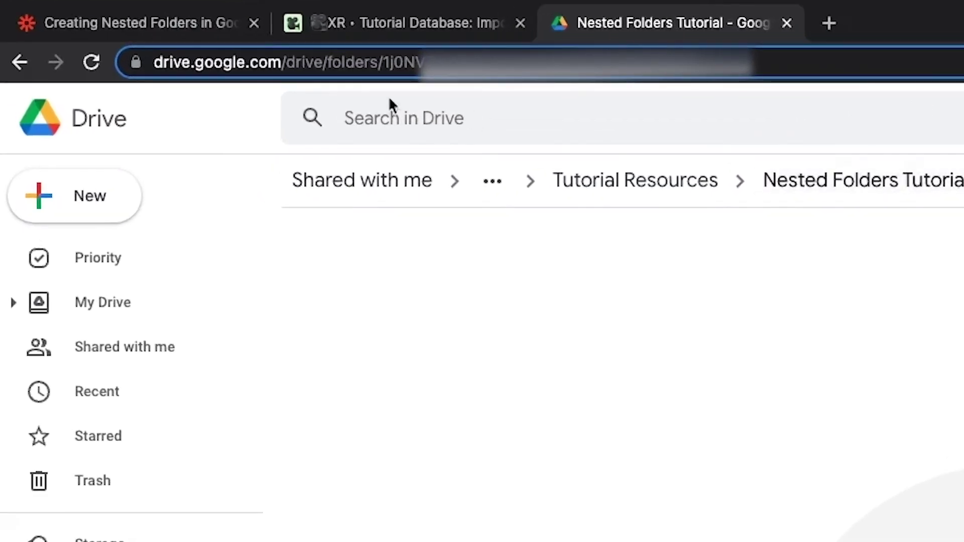
Step: Select the Nested Folders Tutorial folder ID at the end of the Drive web address
left_click(380, 64)
left_click_drag(381, 64, 489, 75)
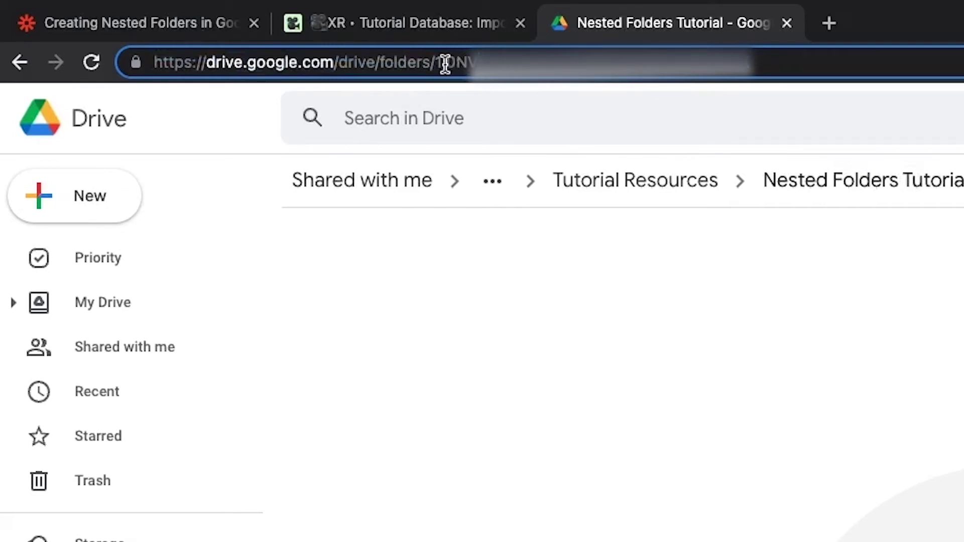
left_click_drag(436, 63, 798, 59)
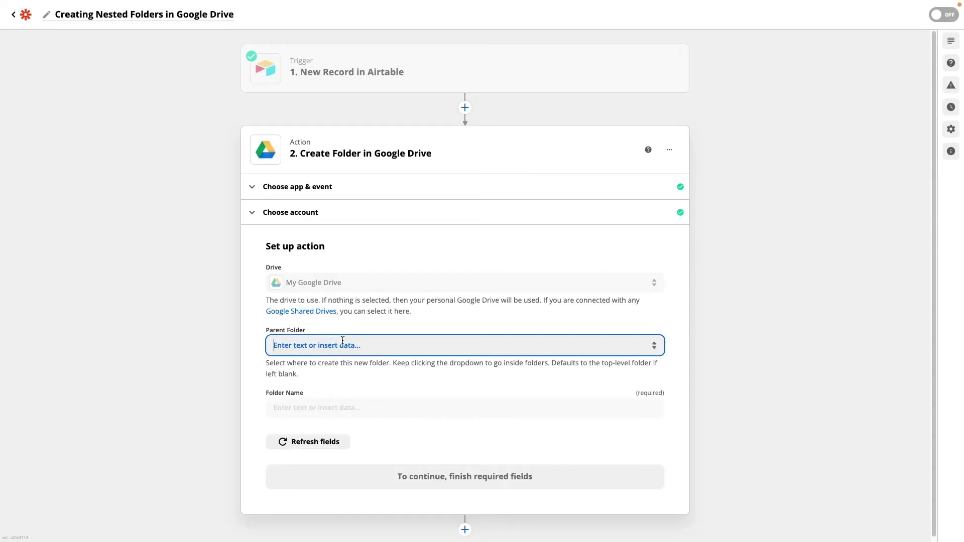
Step: Paste the parent folder ID, name the folder Company + 'and XRay', and test the step
key("ctrl+v")
left_click(715, 336)
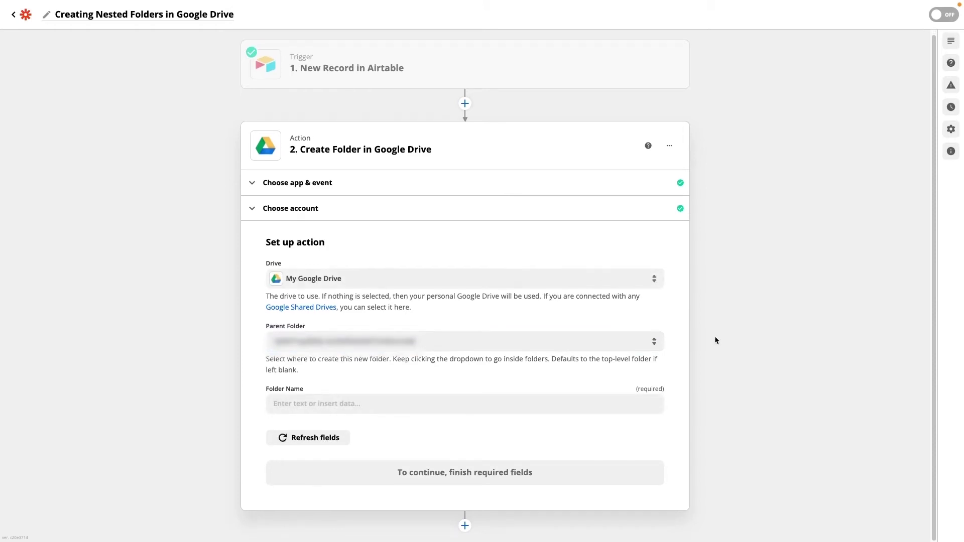
left_click(516, 406)
scroll(810, 422, "down", 1)
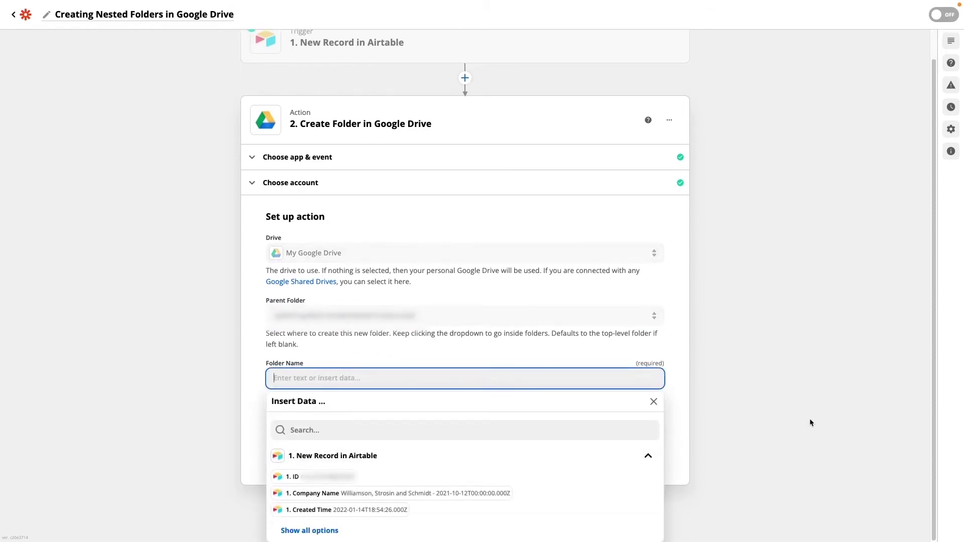
left_click(335, 533)
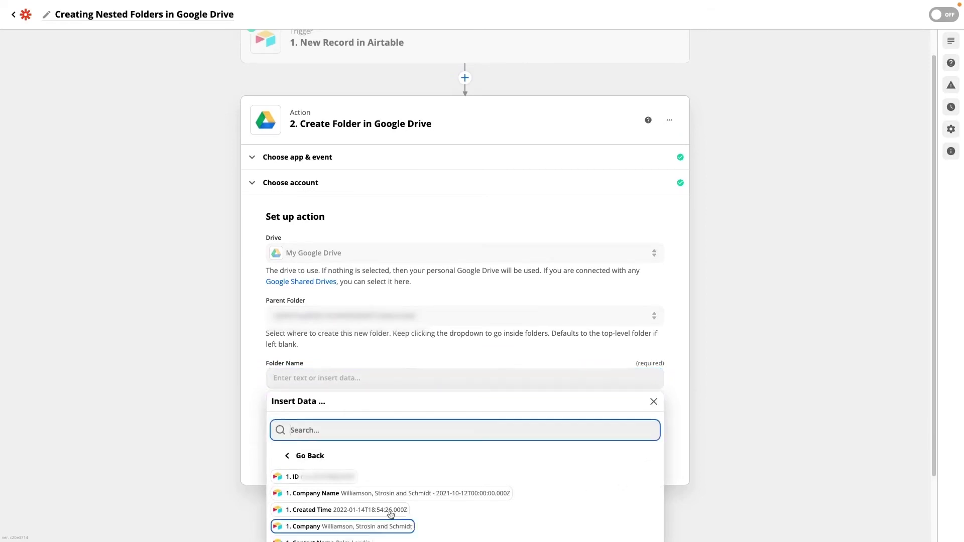
scroll(762, 461, "down", 3)
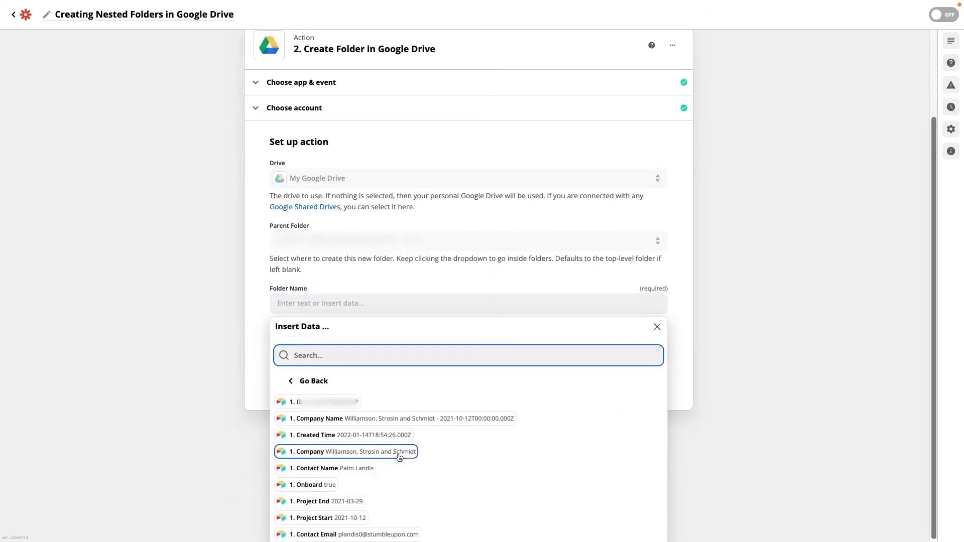
left_click(400, 453)
type("and XRay")
left_click(764, 305)
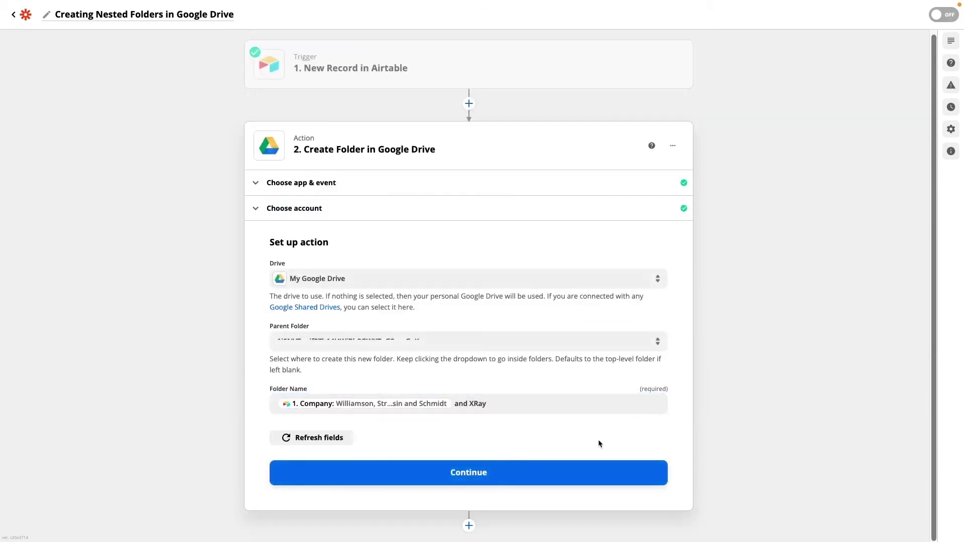
left_click(569, 472)
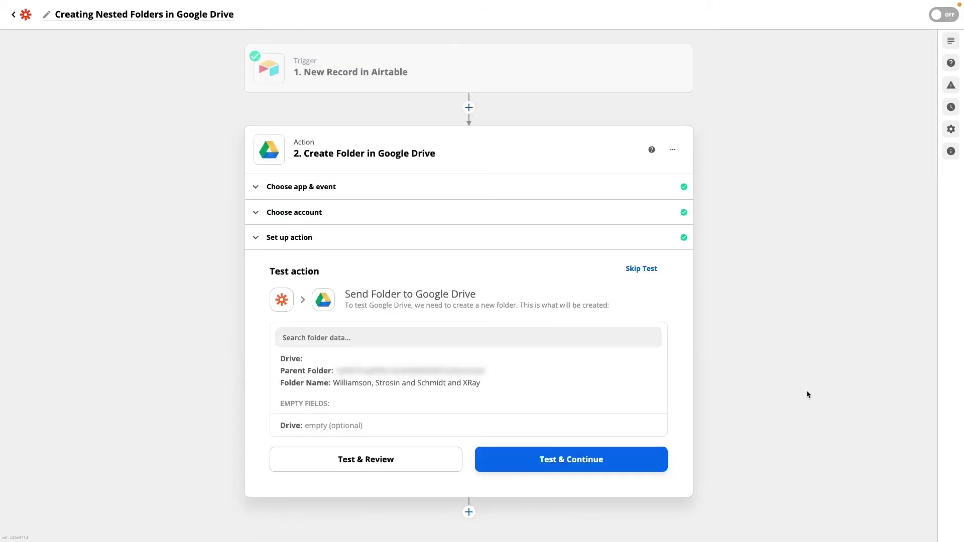
left_click(454, 459)
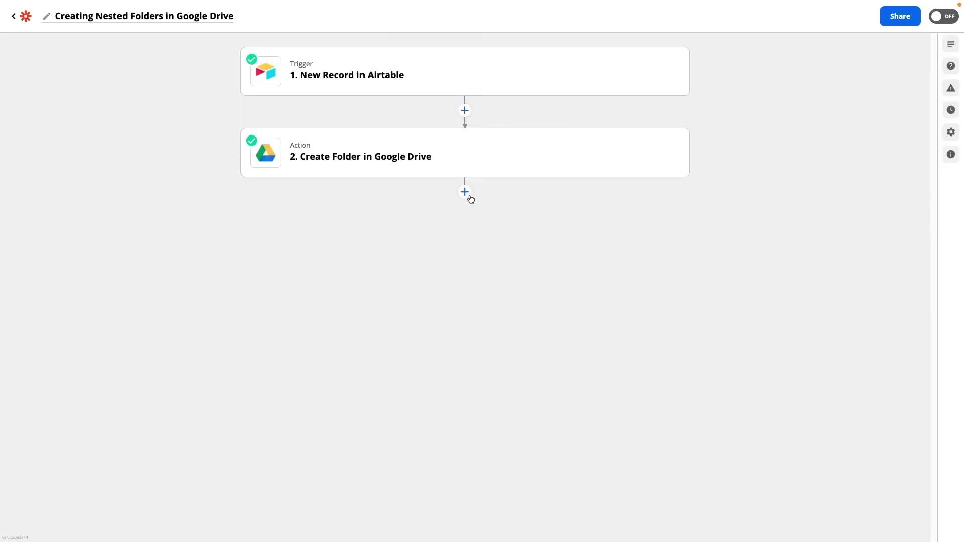
Step: Add a Google Drive Create Folder step after step 2 using the connected Drive account
left_click(465, 193)
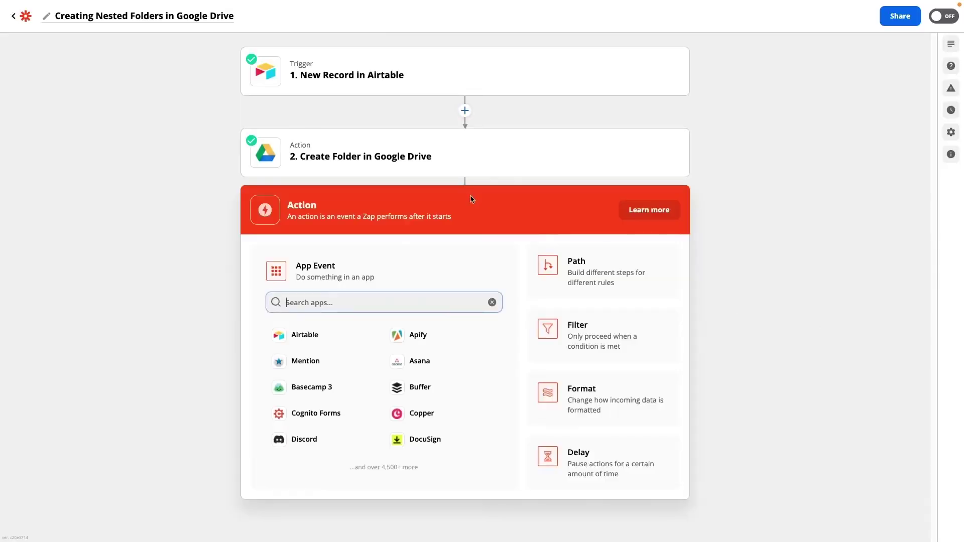
type("drive")
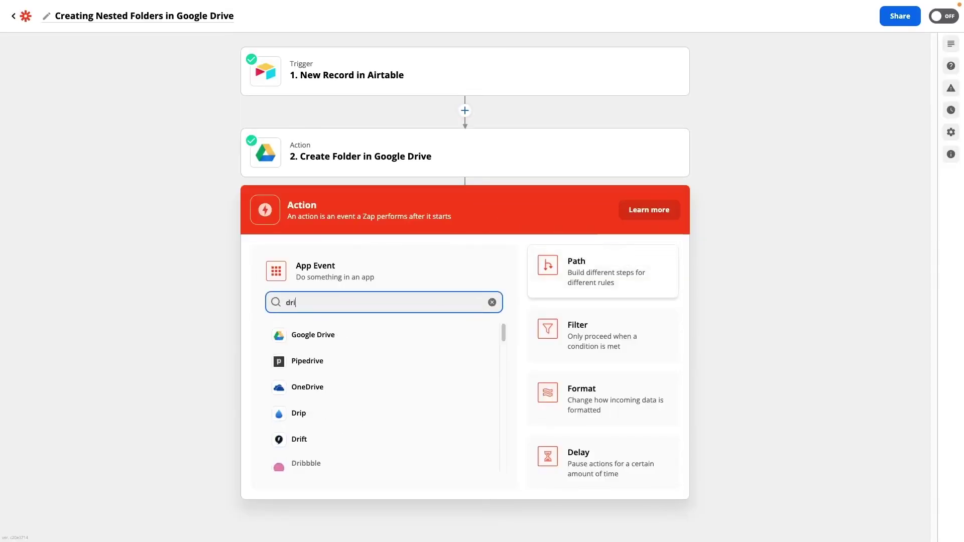
left_click(333, 343)
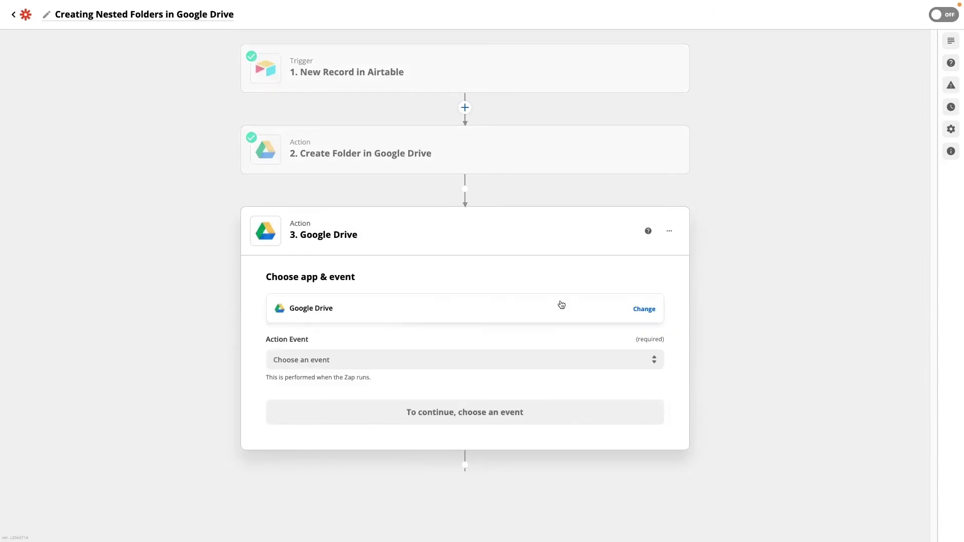
left_click(489, 362)
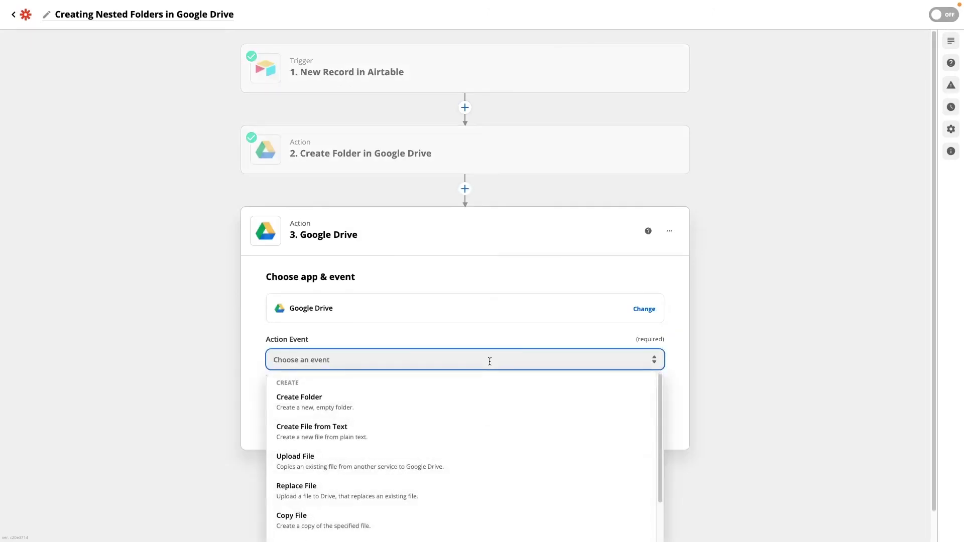
left_click(431, 396)
left_click(457, 415)
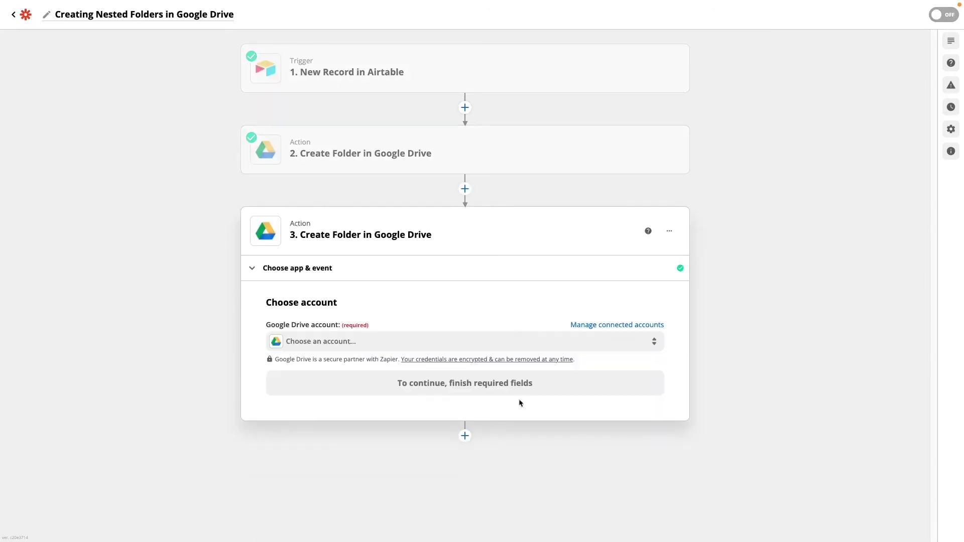
left_click(489, 343)
scroll(399, 449, "down", 2)
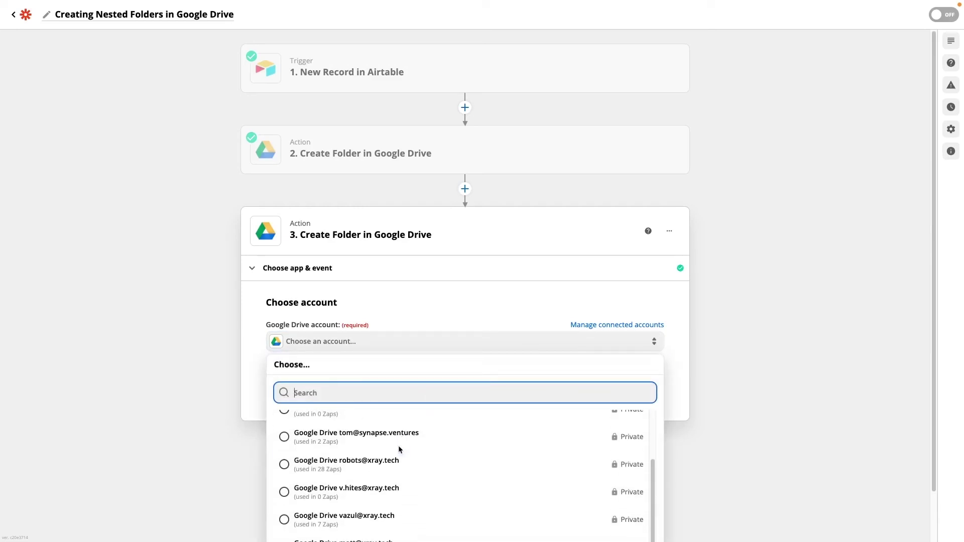
left_click(394, 459)
left_click(467, 383)
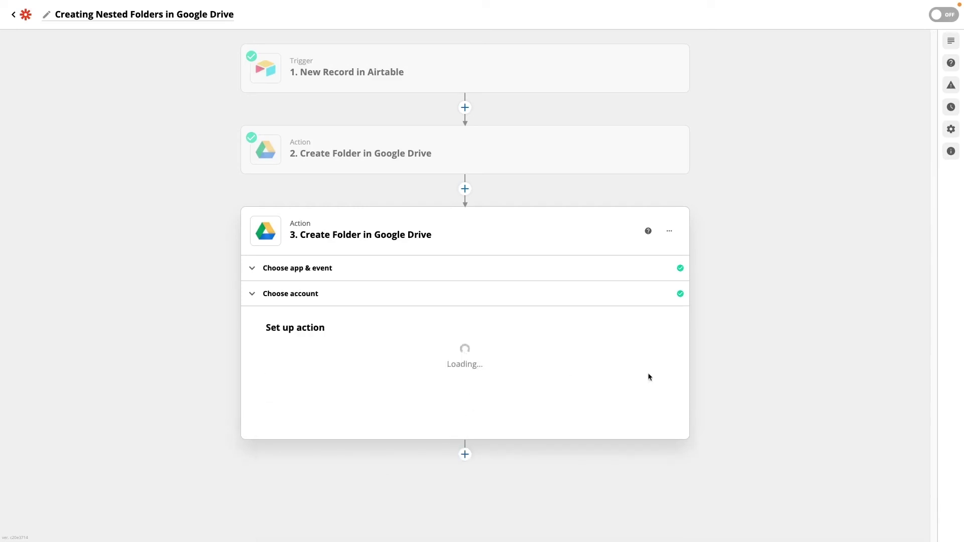
Step: Set Drive to My Google Drive and the parent folder to step 2's folder ID
left_click(548, 304)
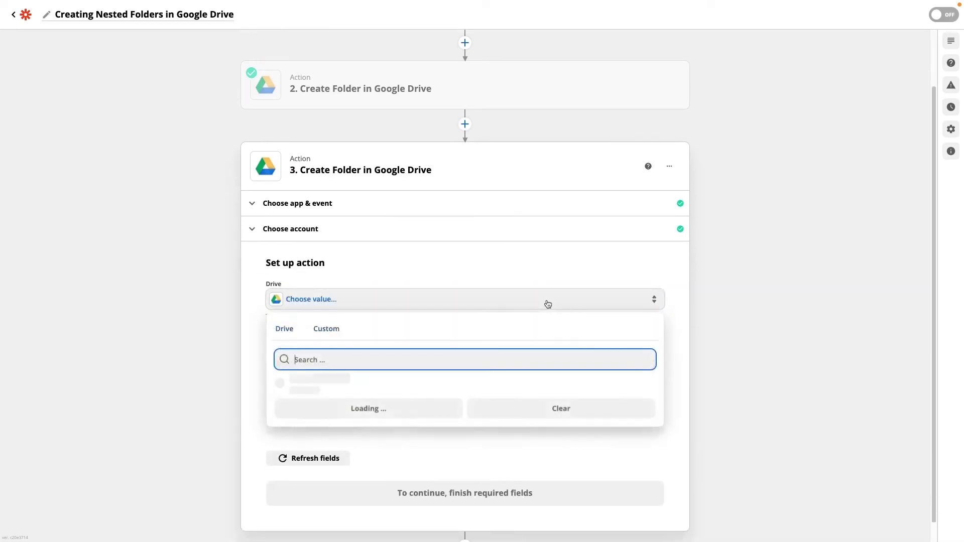
left_click(413, 384)
left_click(525, 360)
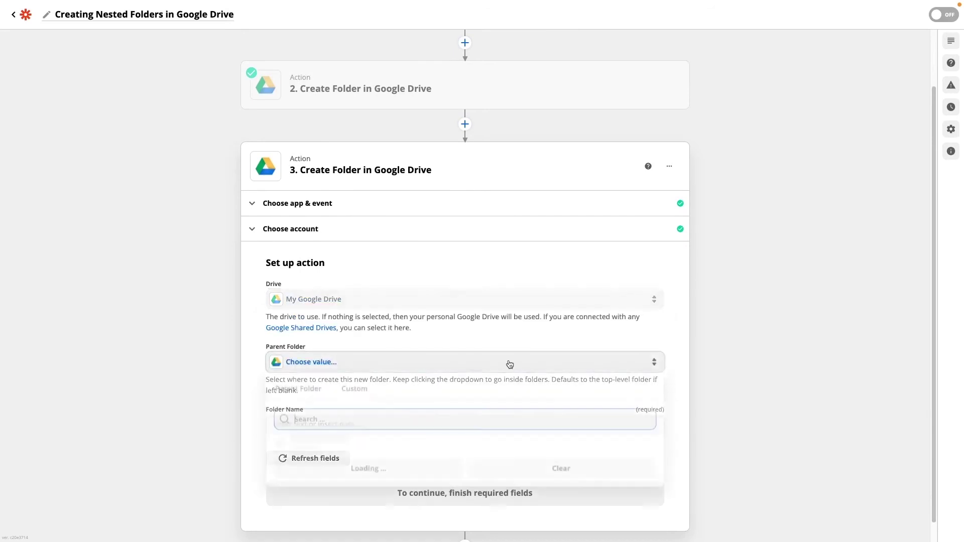
left_click(363, 395)
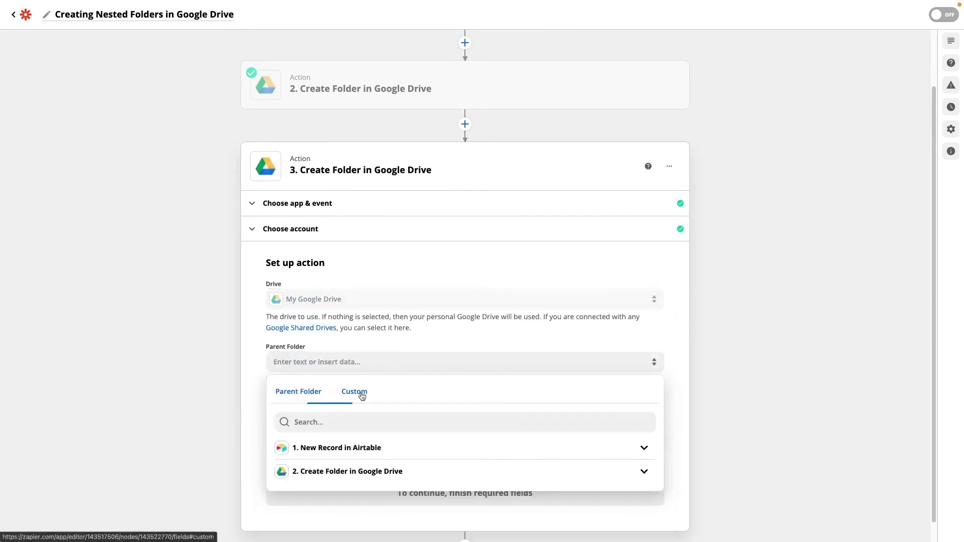
left_click(345, 477)
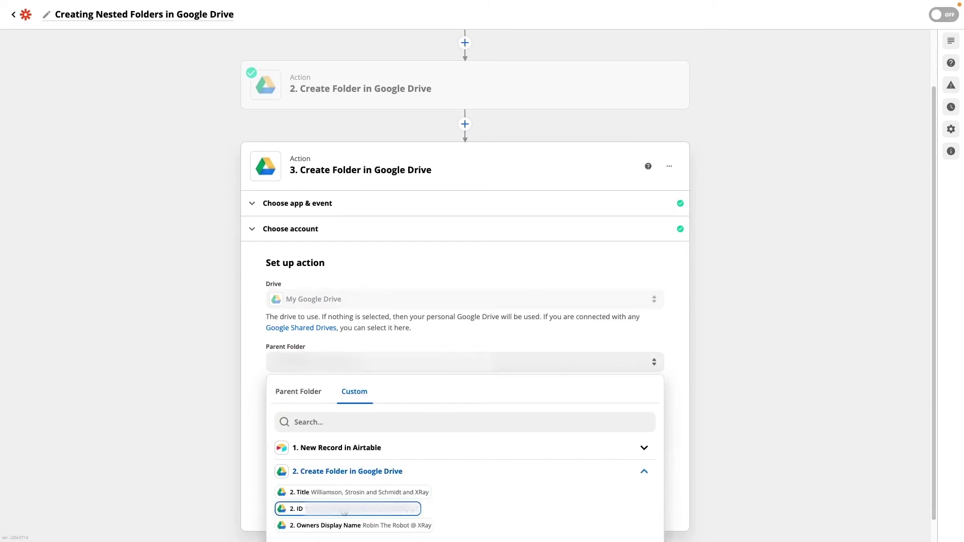
left_click(300, 510)
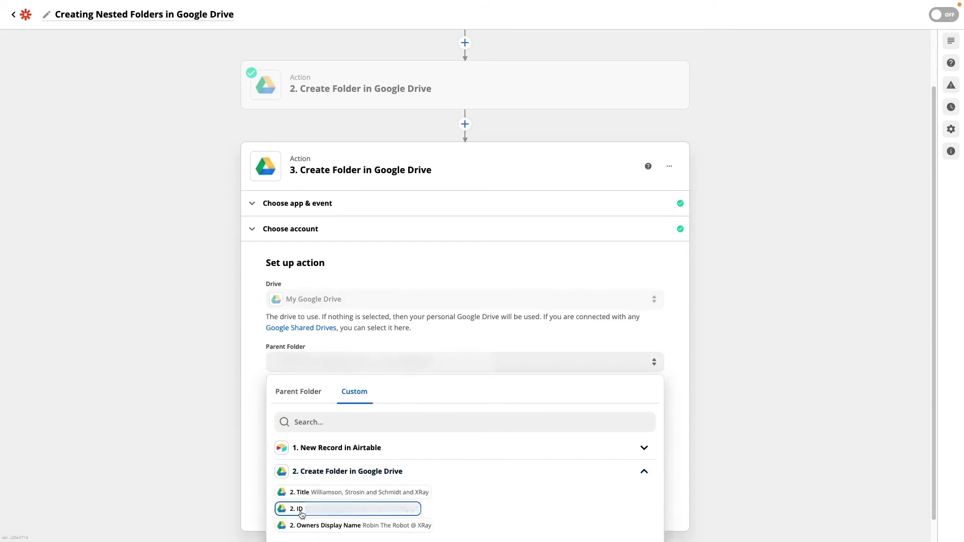
Step: Name the subfolder Company + 'Deliverables' and run the step's test
left_click(422, 401)
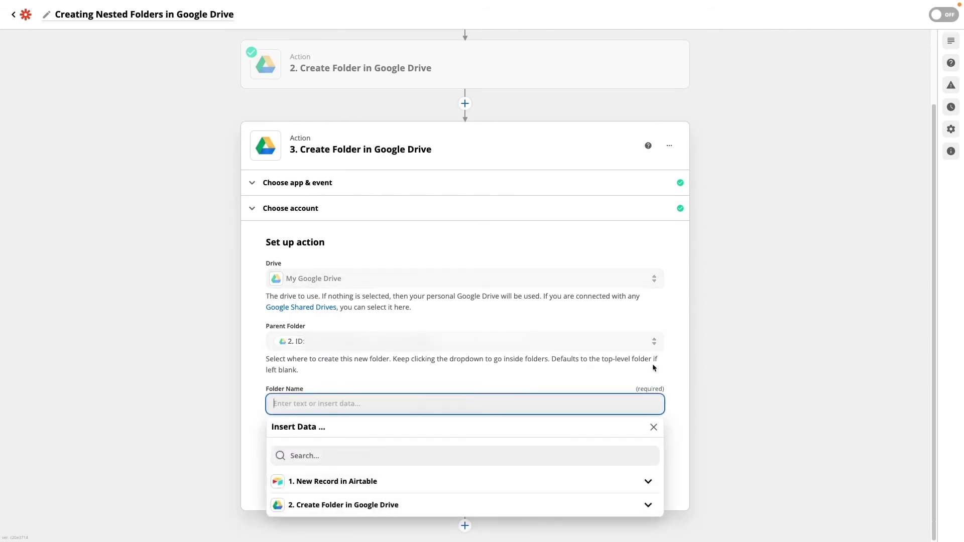
left_click(330, 485)
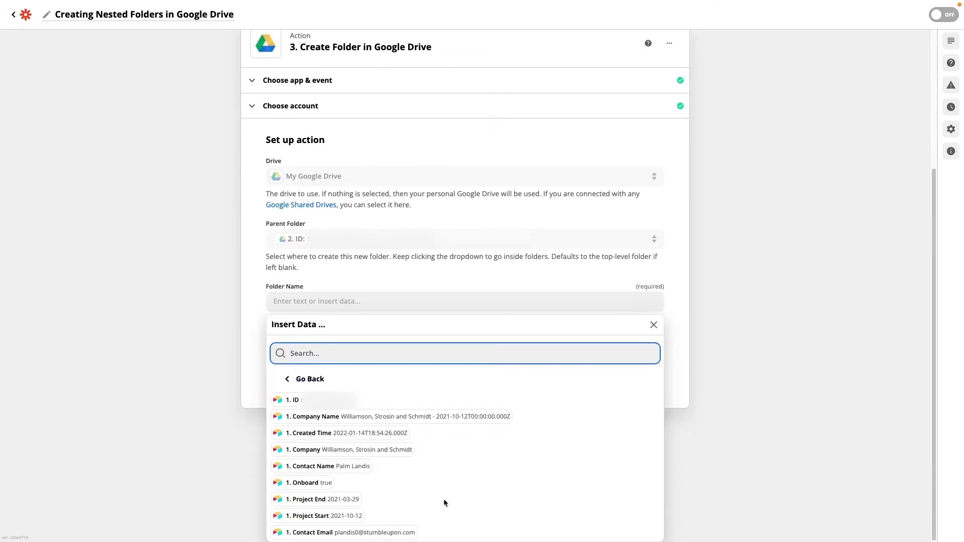
left_click(401, 451)
type("Deliverables")
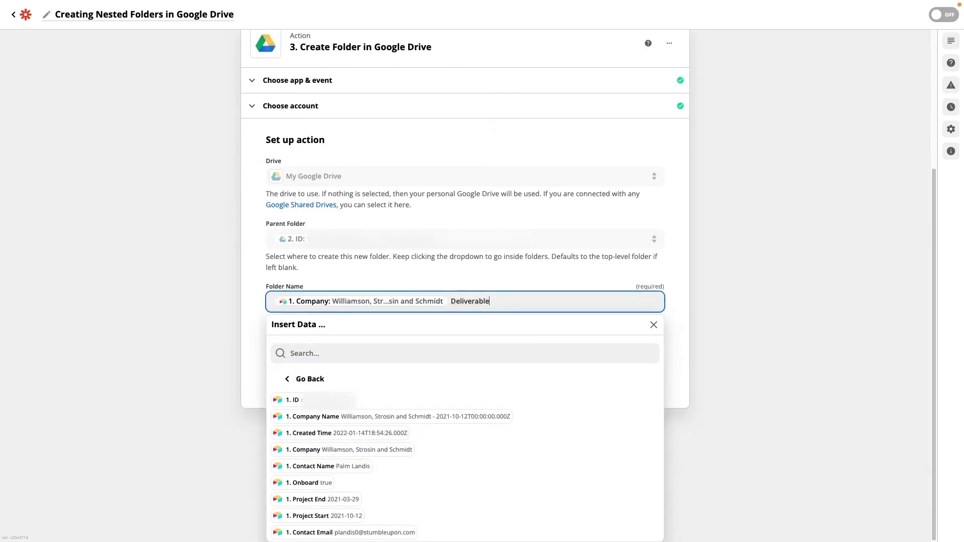
left_click(758, 296)
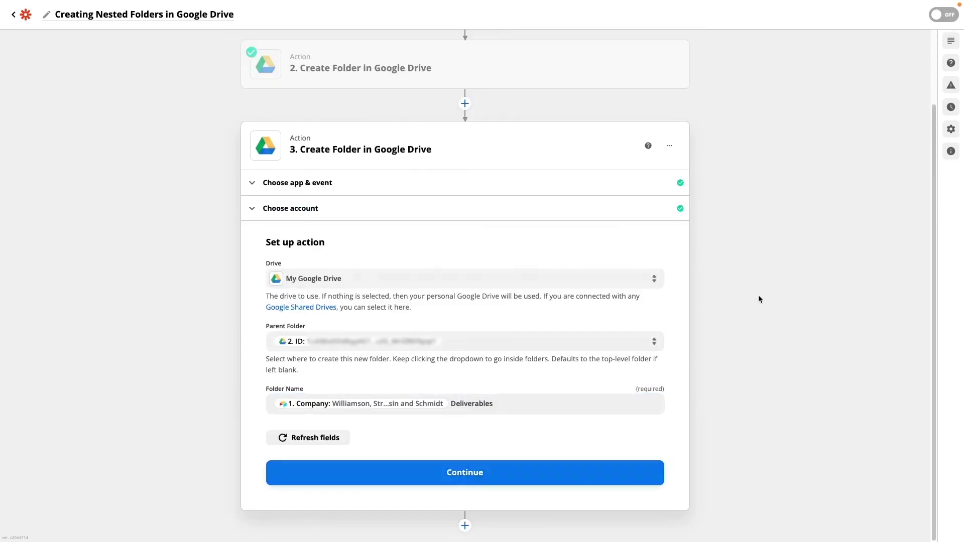
left_click(494, 475)
left_click(359, 470)
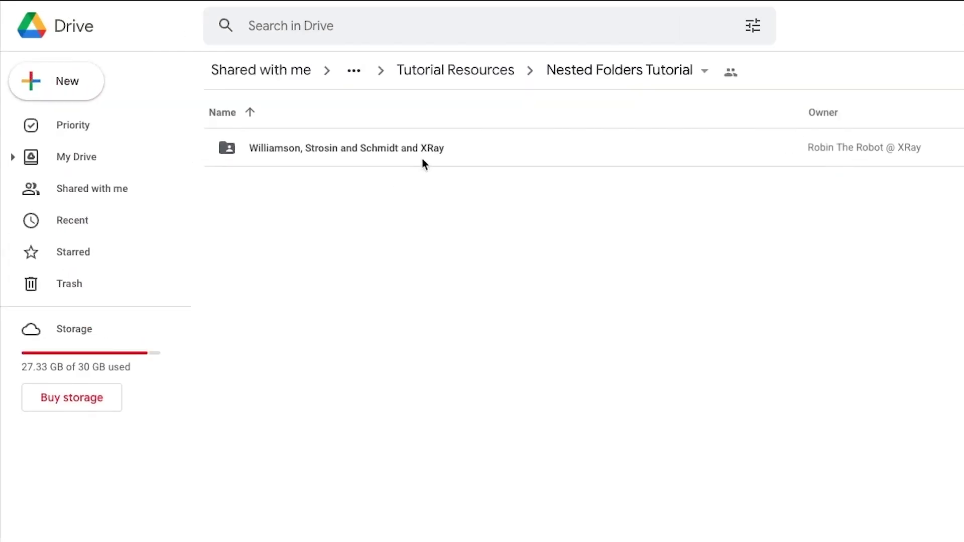
Step: Check the company folder's Deliverables subfolder in Drive, turn the Zap on, and mark Borer Inc onboarded
double_click(406, 152)
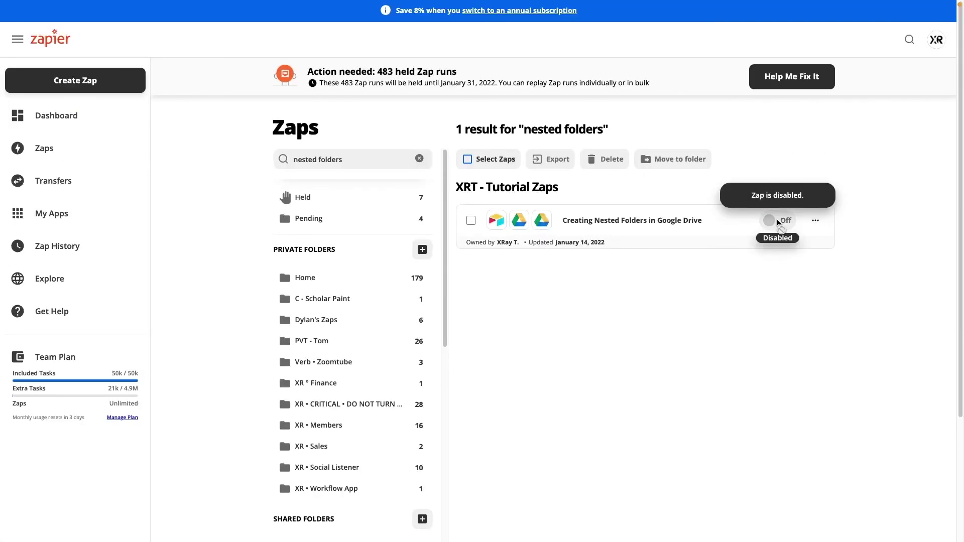
left_click(778, 221)
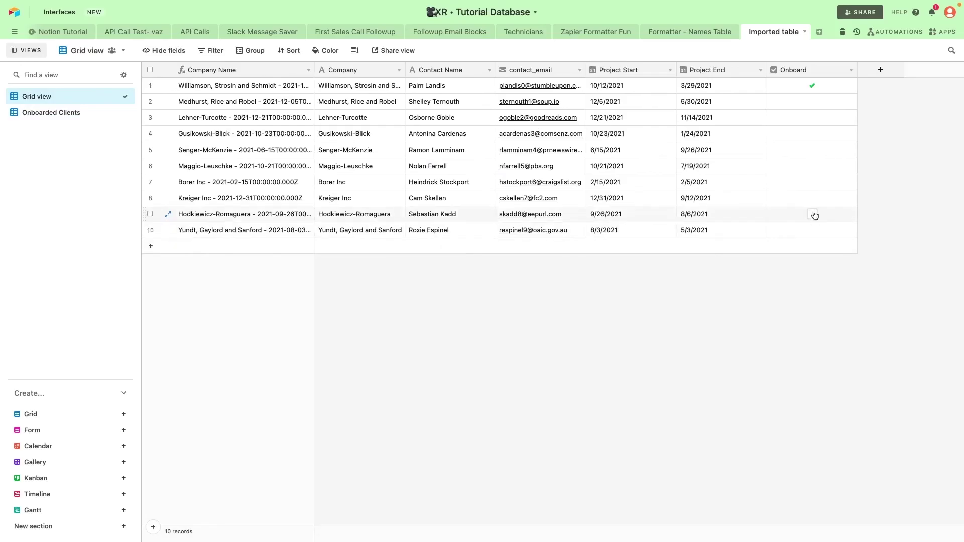
left_click(812, 182)
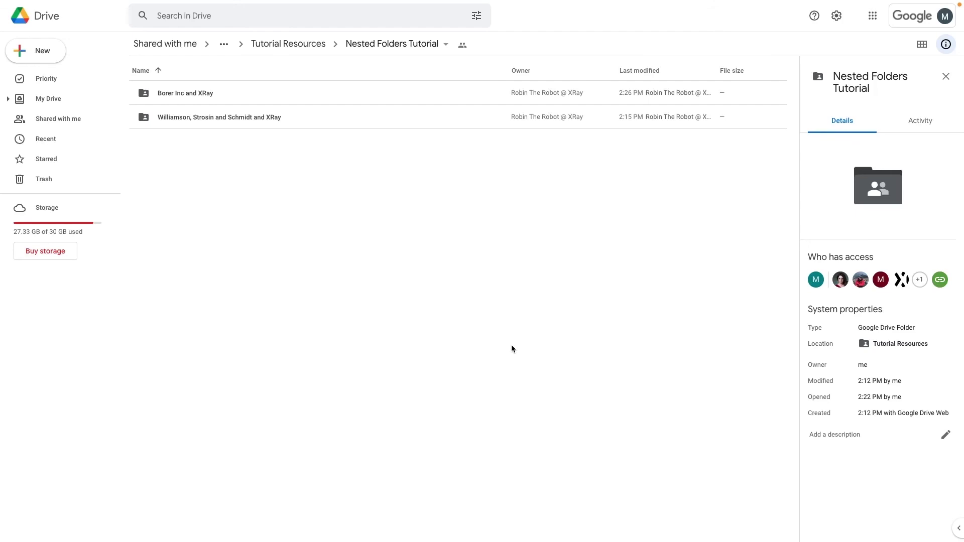
Step: Open the 'Borer Inc and XRay' folder and confirm its 'Borer Inc Deliverables' subfolder
left_click(246, 97)
double_click(246, 96)
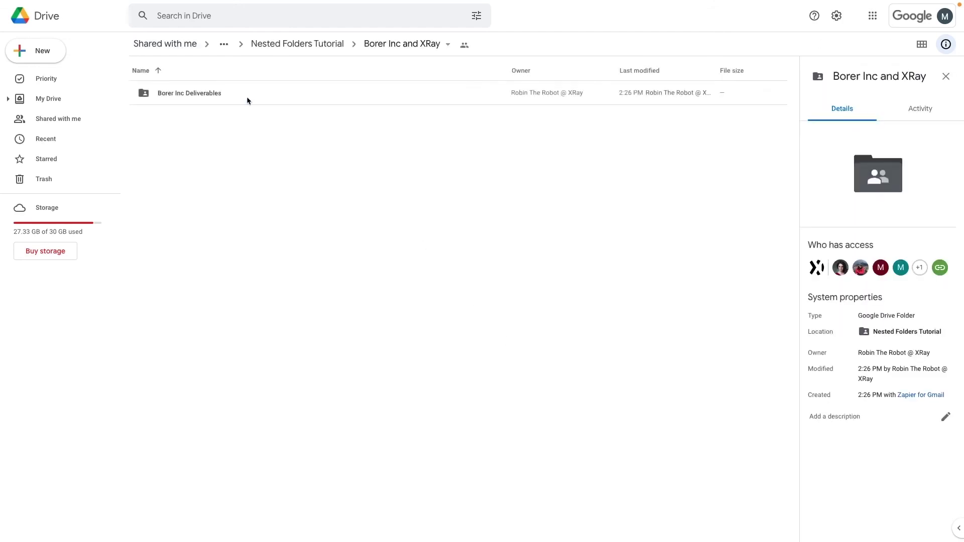
left_click(246, 97)
left_click(313, 159)
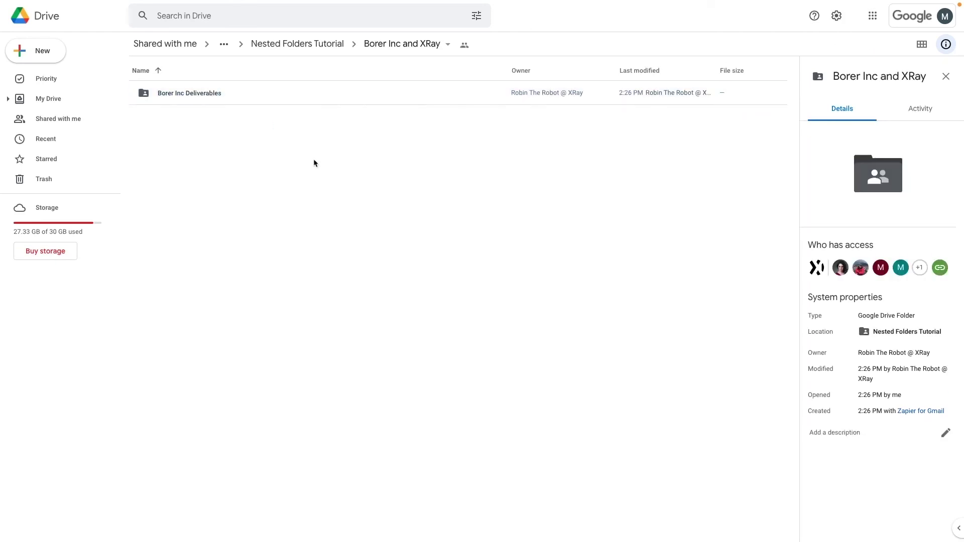